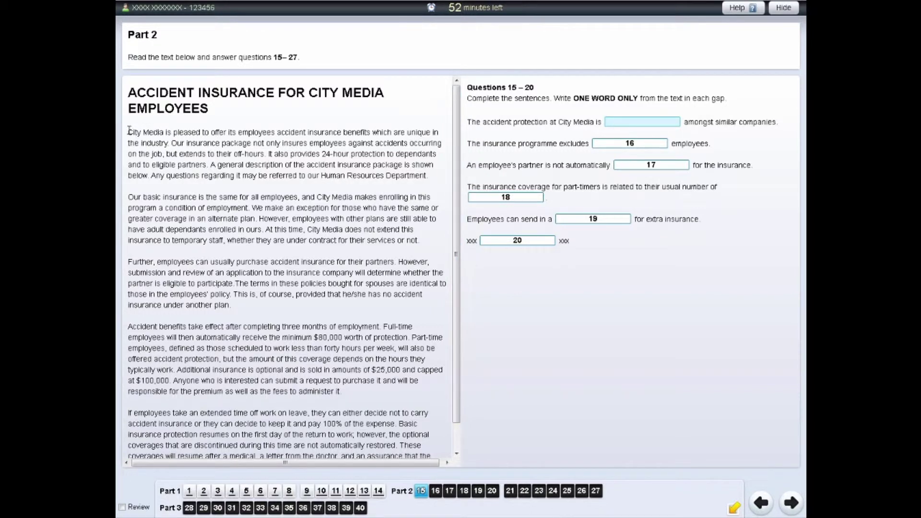
# Step: Highlight the first two sentences of the City Media accident insurance passage in yellow
pyautogui.moveTo(128, 132)
pyautogui.mouseDown()
pyautogui.moveTo(185, 153)
pyautogui.moveTo(266, 154)
pyautogui.mouseUp()
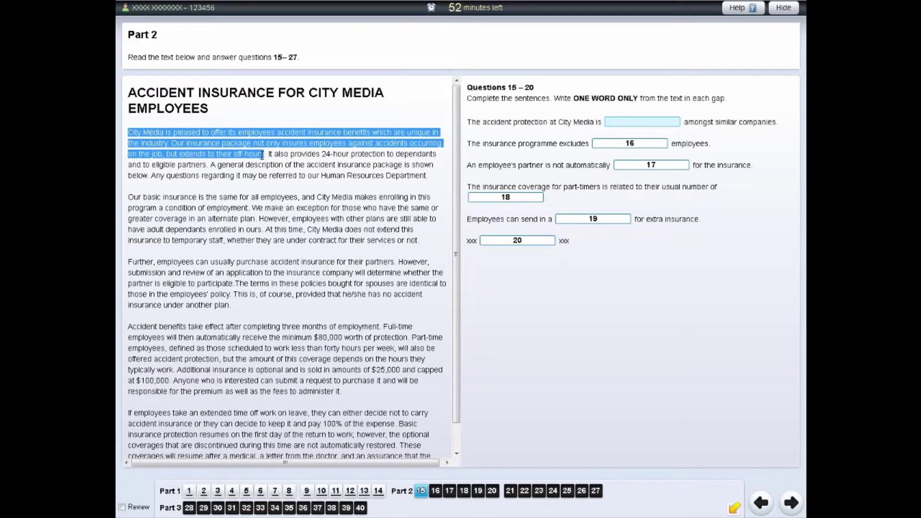
pyautogui.rightClick(262, 155)
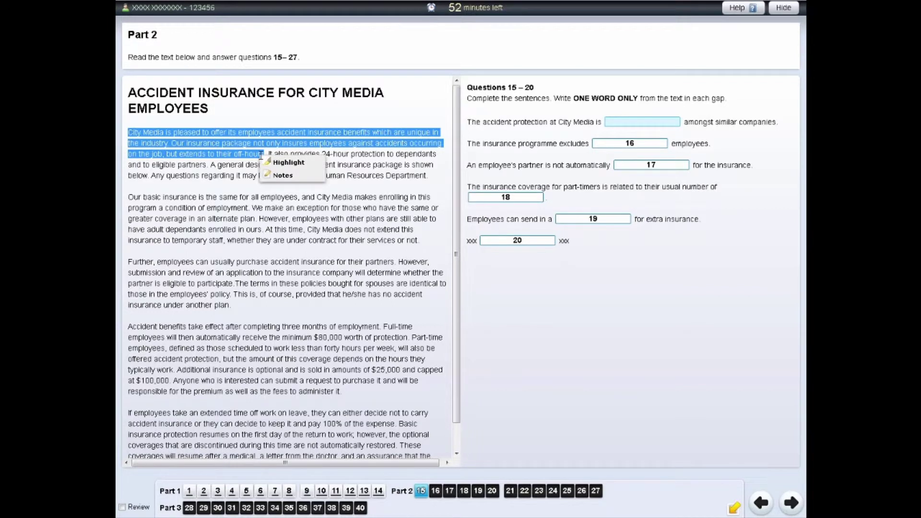
pyautogui.click(286, 167)
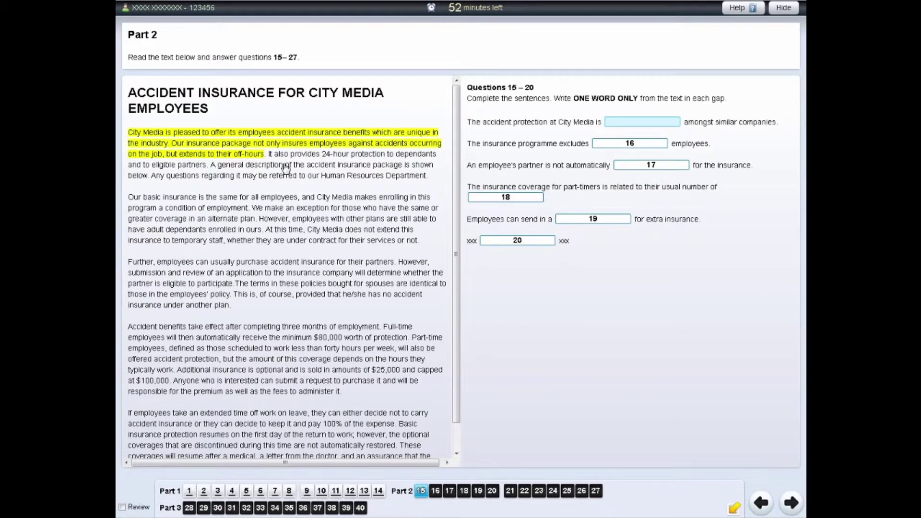
# Step: Use the context menu's Clear all option to remove the highlighting from both paragraphs
pyautogui.rightClick(286, 144)
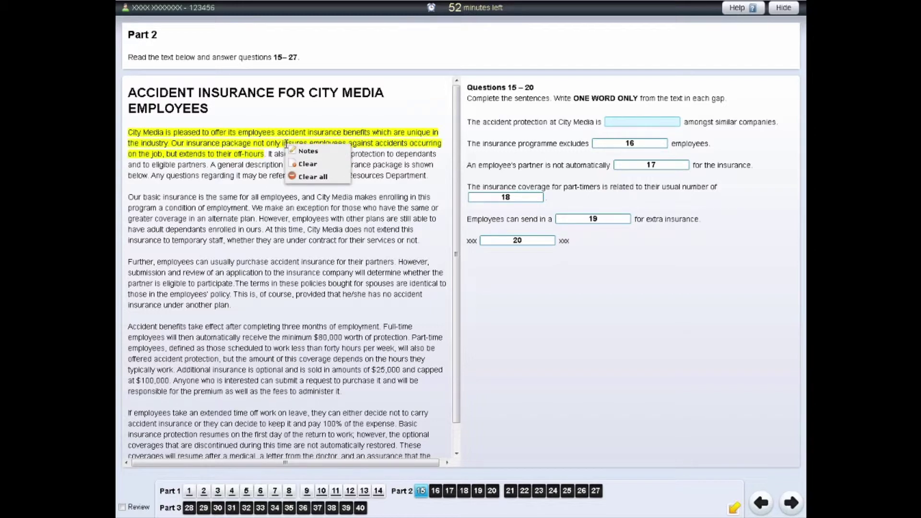
pyautogui.click(308, 175)
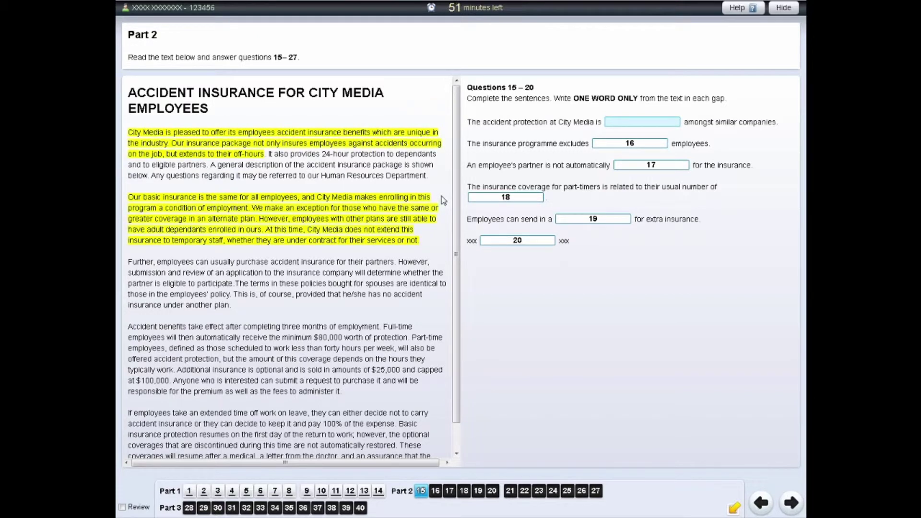
pyautogui.rightClick(397, 241)
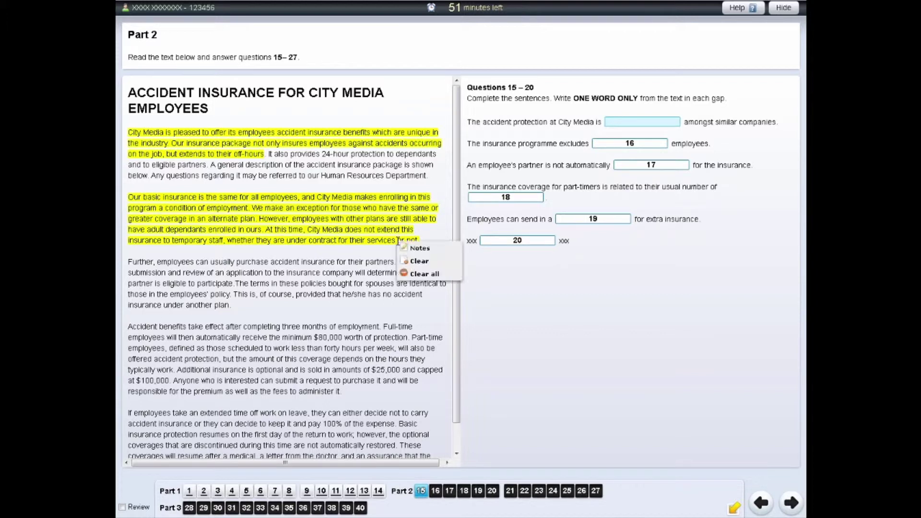
pyautogui.click(421, 274)
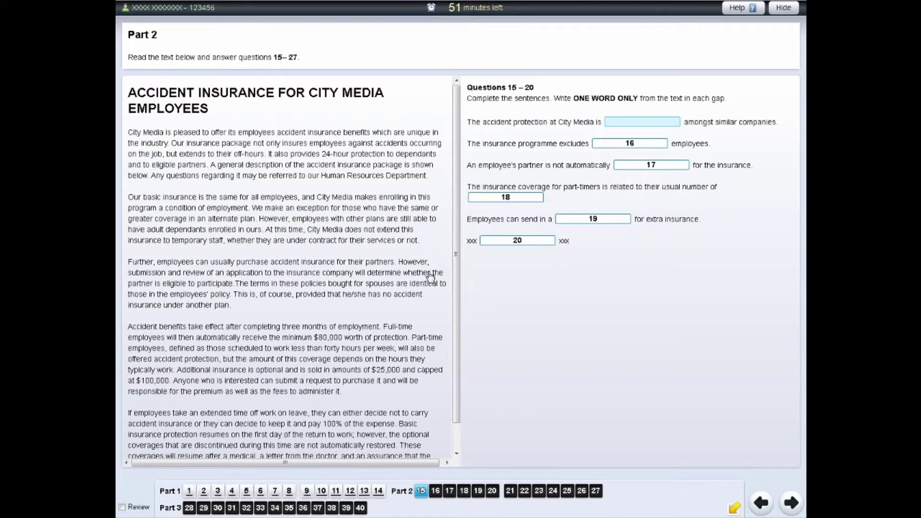